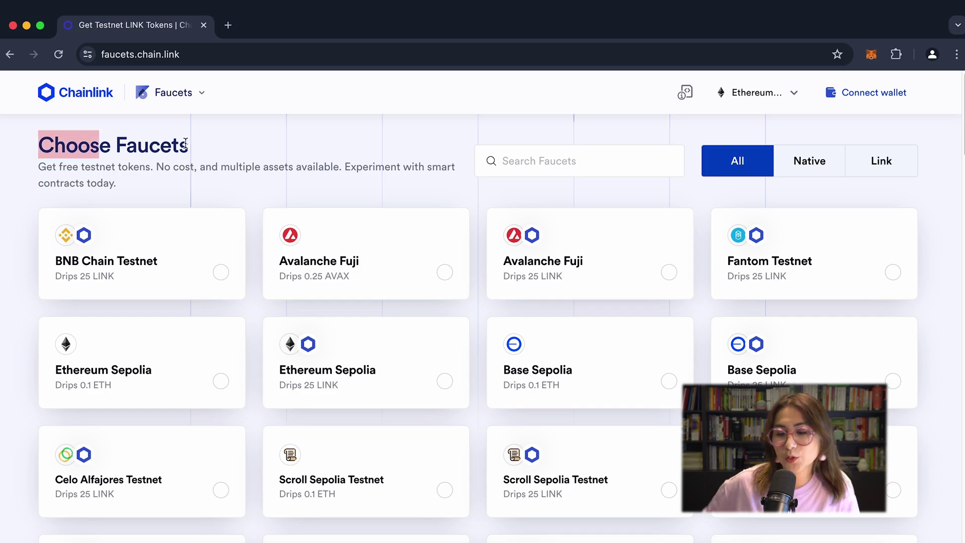
Step: Expand Chainlink Faucets to show every available faucet and browse the full list
{"action": "scroll", "coordinate": [713, 256], "scroll_direction": "down", "scroll_amount": 2}
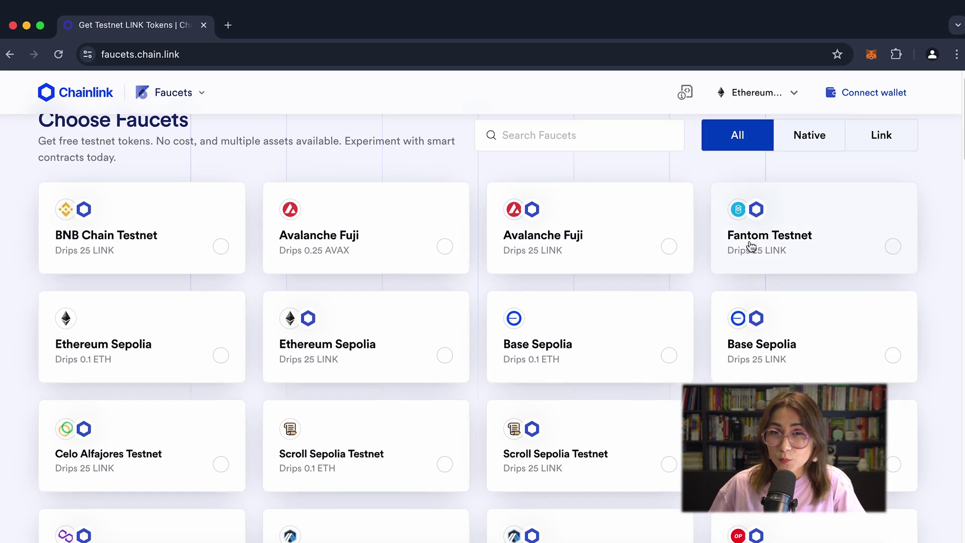
{"action": "scroll", "coordinate": [790, 213], "scroll_direction": "down", "scroll_amount": 5}
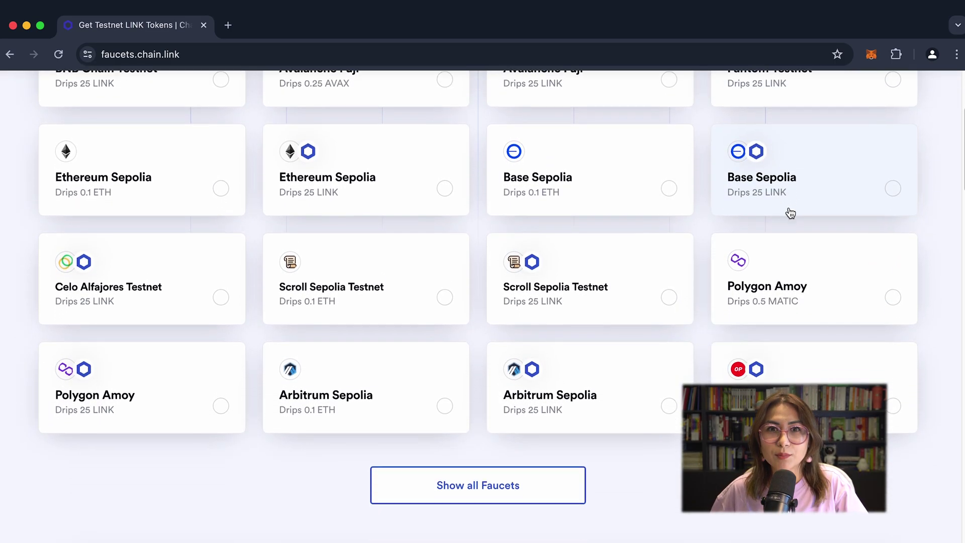
{"action": "left_click", "coordinate": [495, 425]}
{"action": "scroll", "coordinate": [663, 445], "scroll_direction": "down", "scroll_amount": 6}
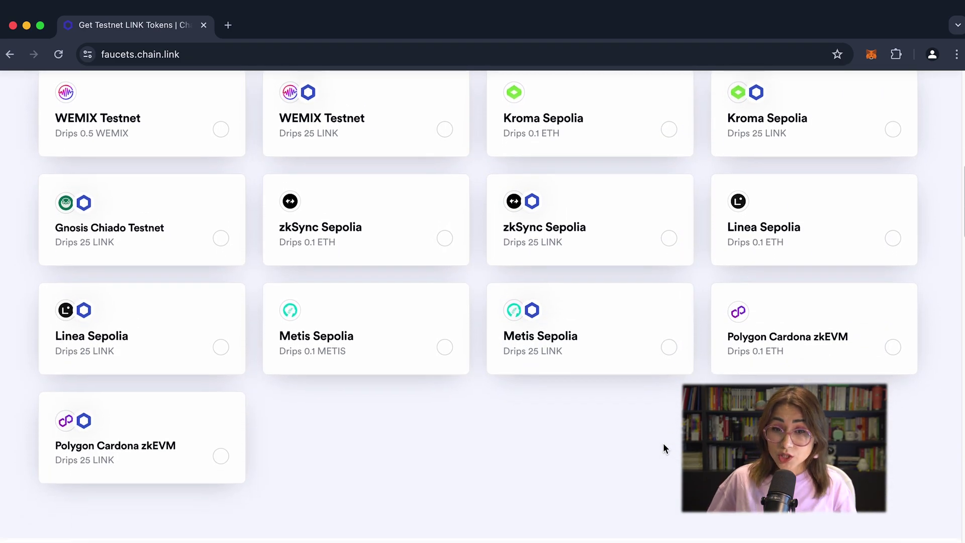
{"action": "scroll", "coordinate": [663, 447], "scroll_direction": "up", "scroll_amount": 6}
{"action": "scroll", "coordinate": [664, 448], "scroll_direction": "up", "scroll_amount": 6}
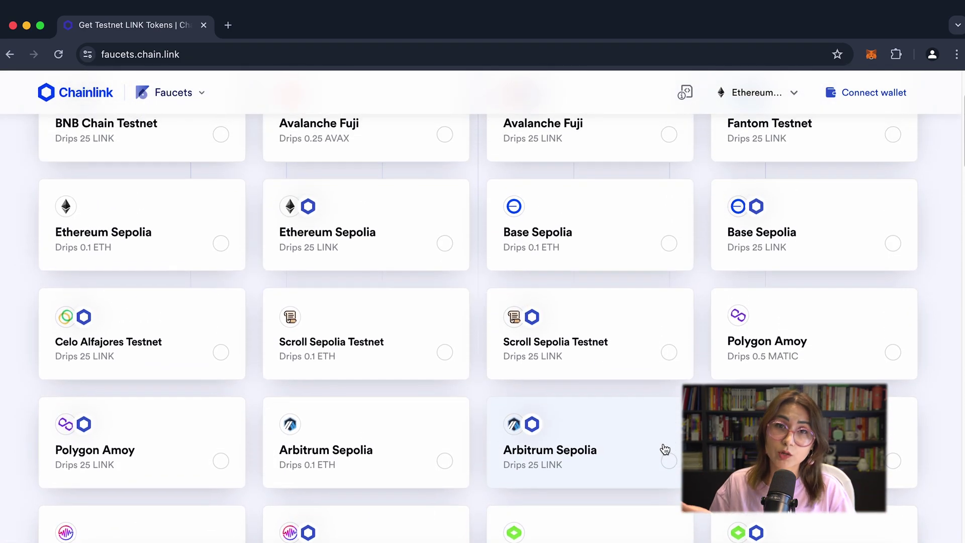
Step: Try the Native and LINK filters, return to All, and select the Ethereum Sepolia 0.1 ETH faucet
{"action": "left_click", "coordinate": [834, 170]}
{"action": "left_click", "coordinate": [850, 171]}
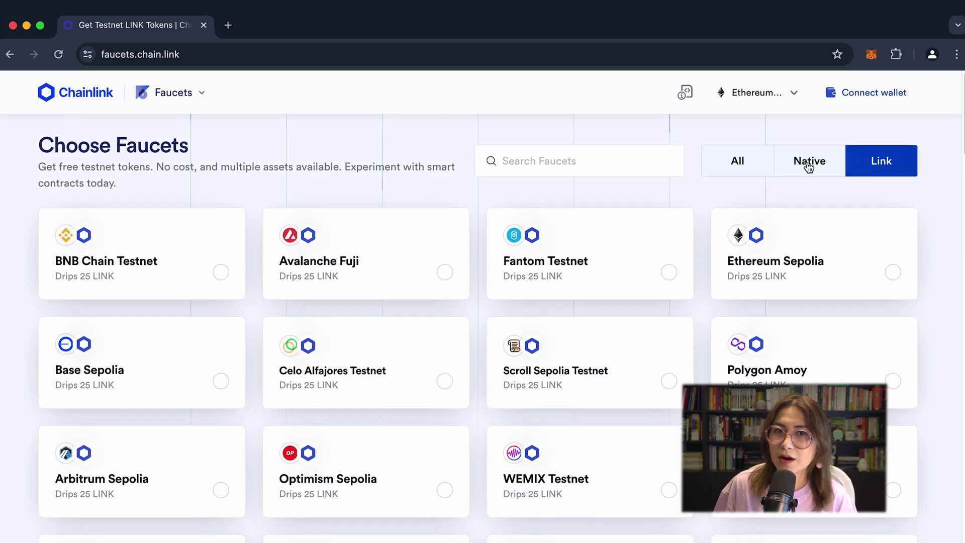
{"action": "left_click", "coordinate": [731, 169]}
{"action": "left_click", "coordinate": [239, 383]}
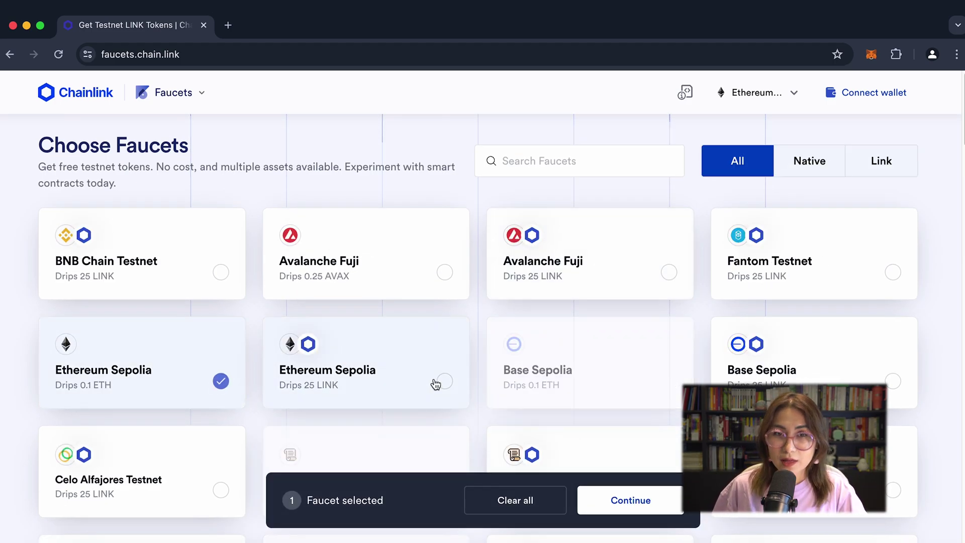
Step: Paste the MetaMask wallet address into the request form and get the 0.1 ETH and 25 LINK drips
{"action": "left_click", "coordinate": [616, 502]}
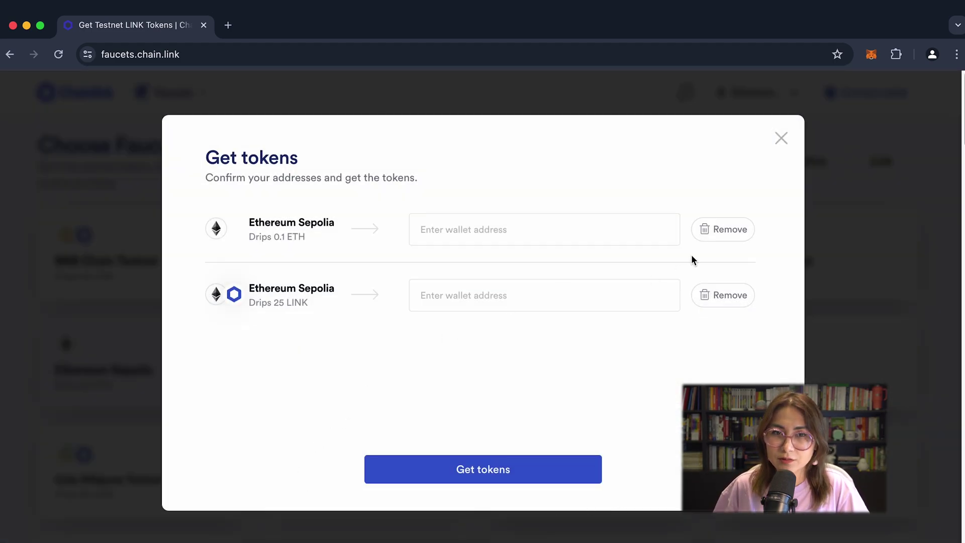
{"action": "left_click", "coordinate": [872, 55]}
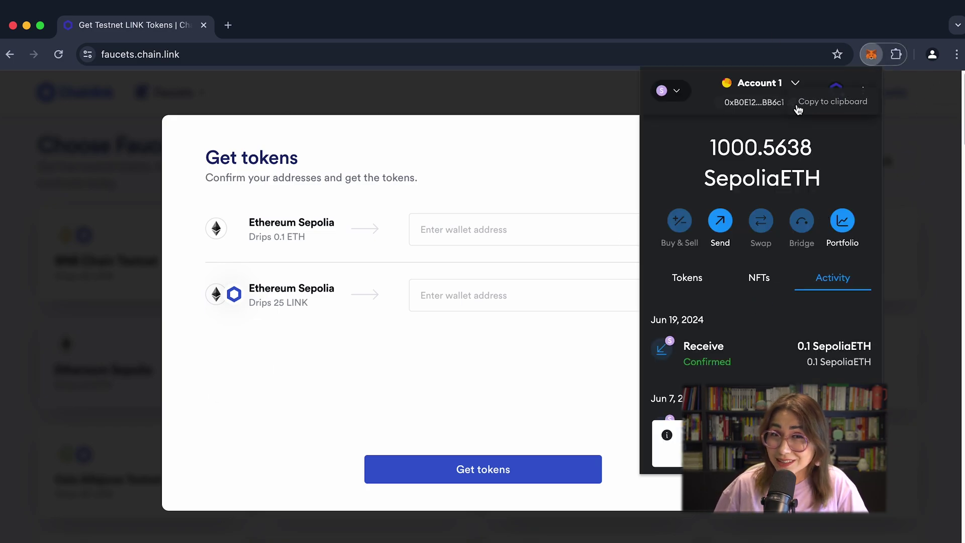
{"action": "left_click", "coordinate": [488, 233]}
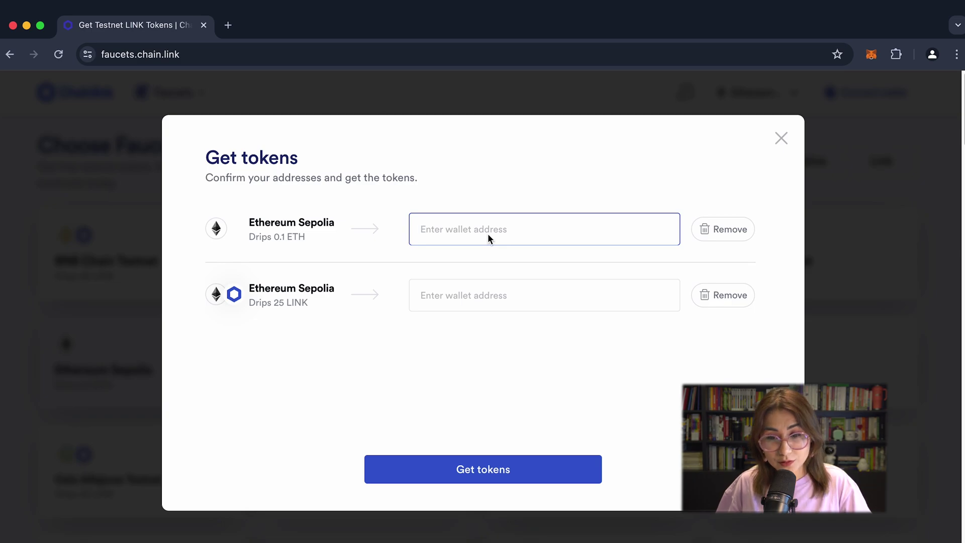
{"action": "type", "text": "0xB0E124cD4a85b25B1718d47464769f6765BBB6c1"}
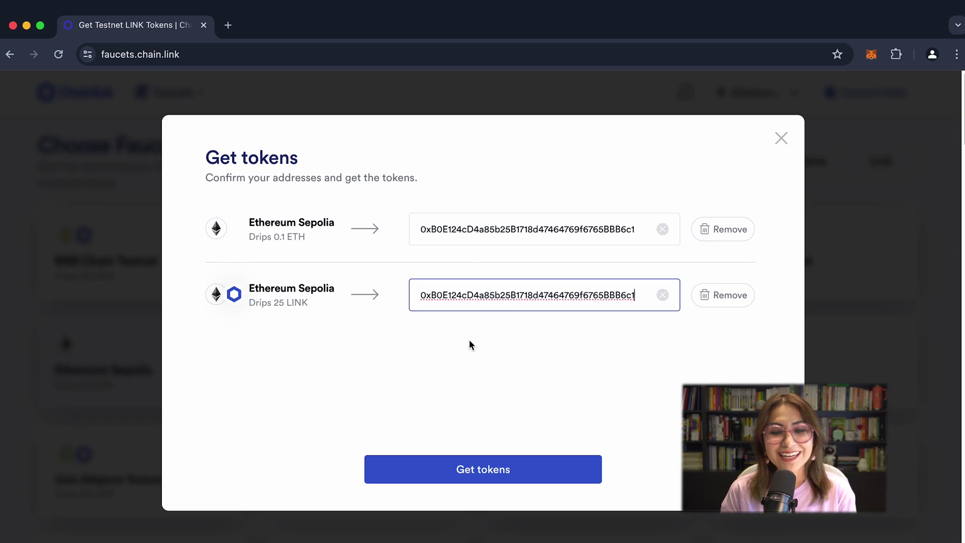
{"action": "left_click", "coordinate": [483, 469]}
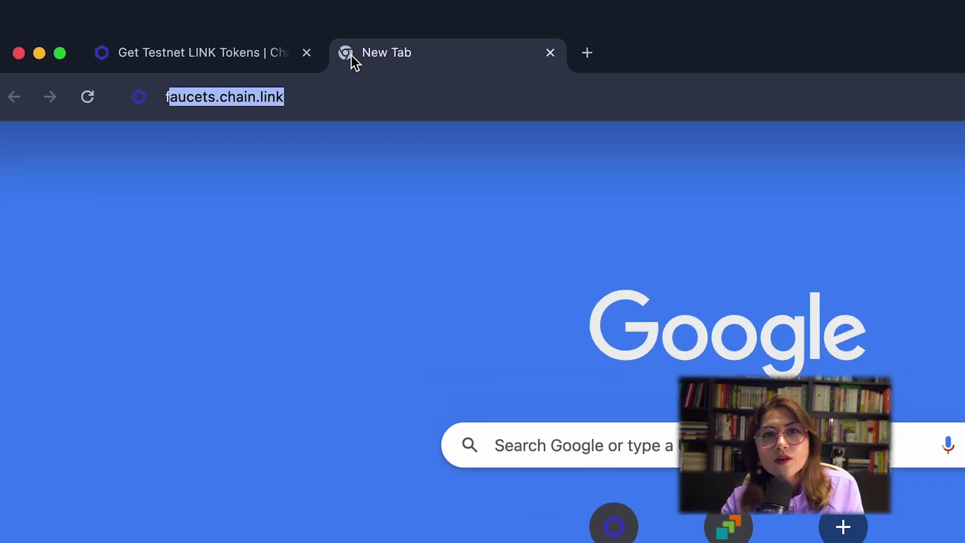
Step: On faucet.circle.com, keep Ethereum Sepolia as the network and send 10 USDC to the wallet
{"action": "type", "text": ".circle.c"}
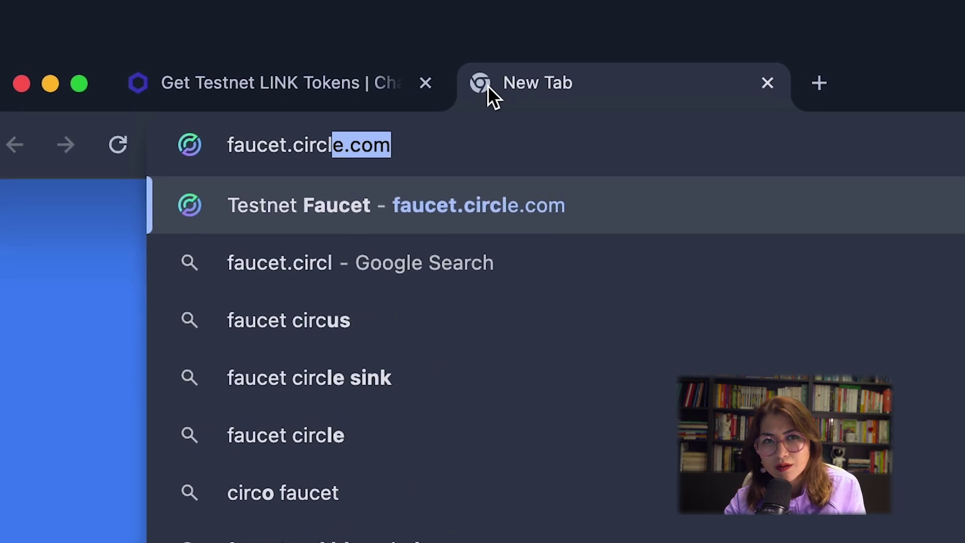
{"action": "type", "text": "om"}
{"action": "key", "text": "Return"}
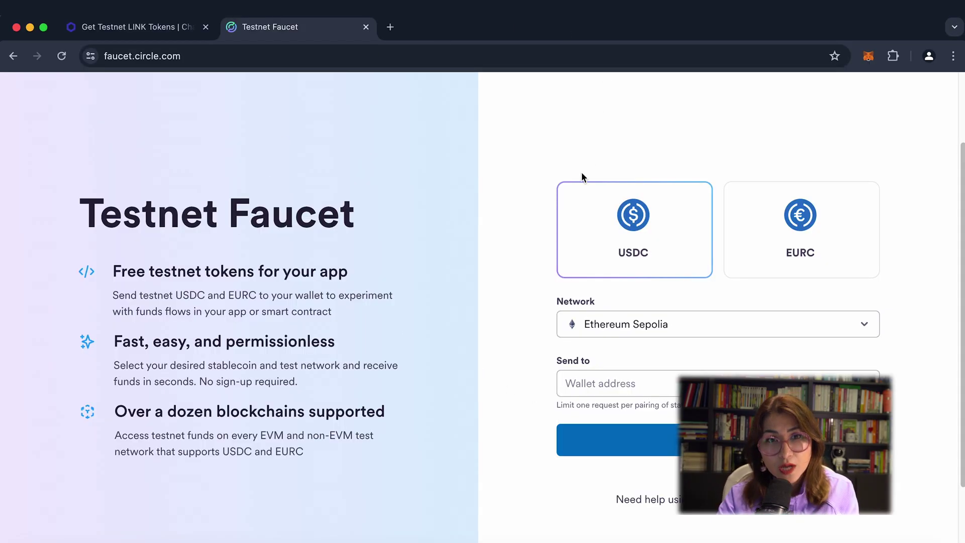
{"action": "left_click", "coordinate": [677, 336]}
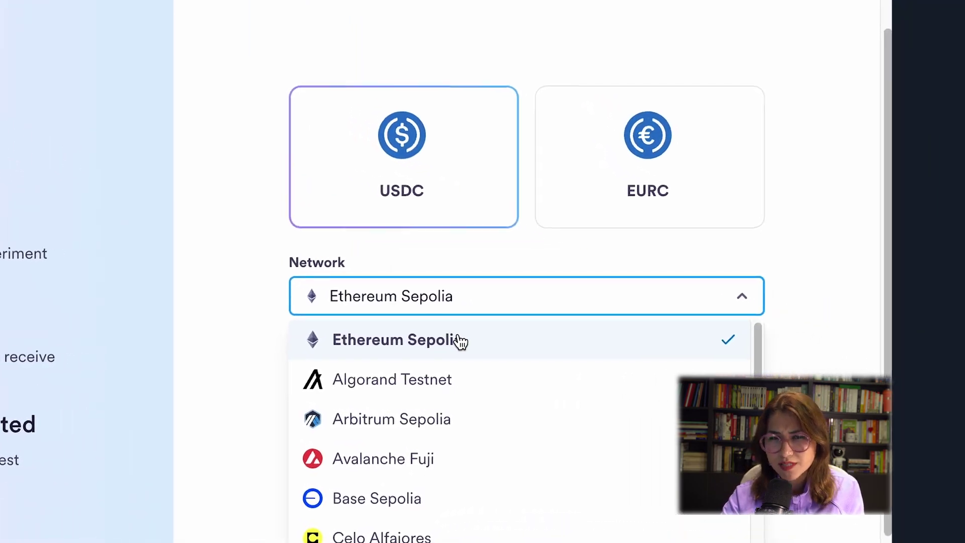
{"action": "left_click", "coordinate": [657, 317]}
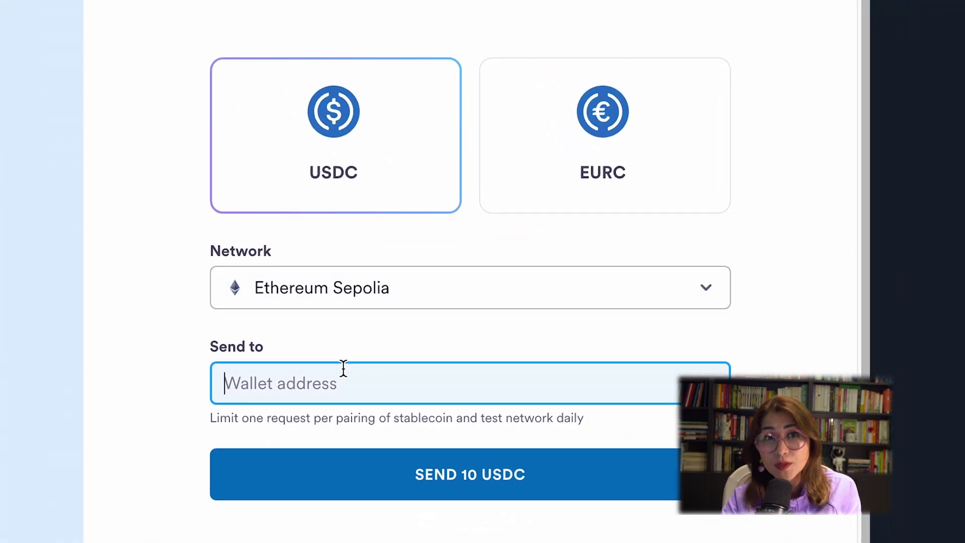
{"action": "left_click", "coordinate": [351, 468]}
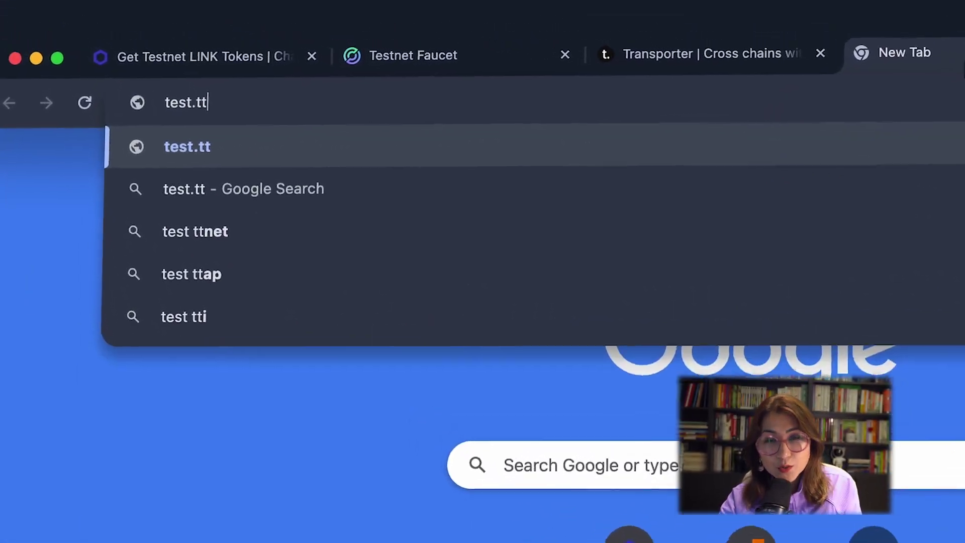
{"action": "key", "text": "BackSpace"}
Step: Load test.transporter.io and route the bridge from Ethereum Sepolia to Base Sepolia
{"action": "type", "text": "ra"}
{"action": "key", "text": "Right"}
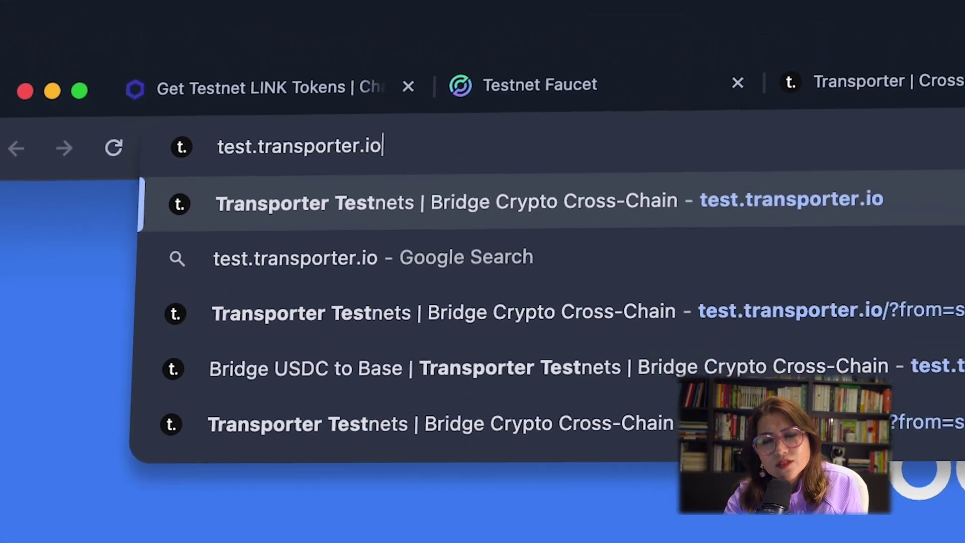
{"action": "key", "text": "Return"}
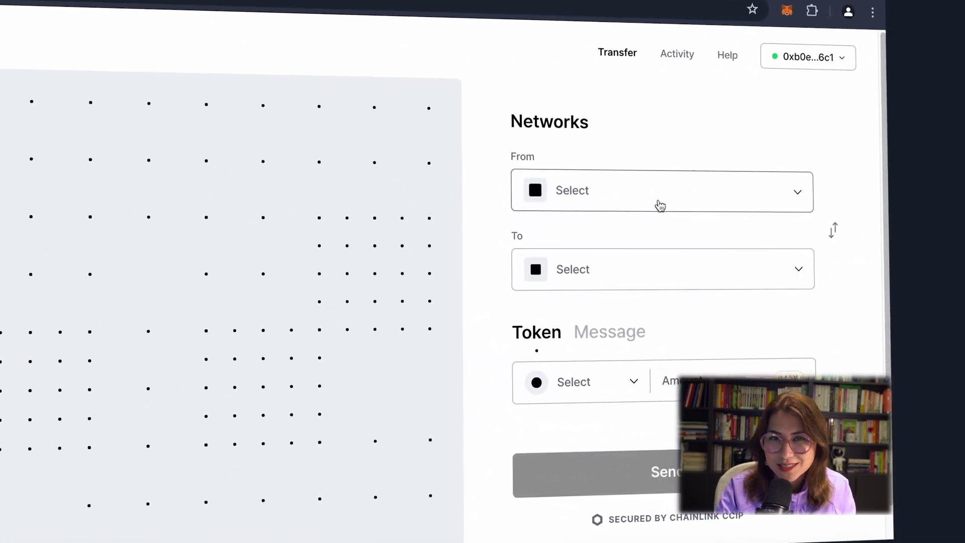
{"action": "left_click", "coordinate": [660, 206]}
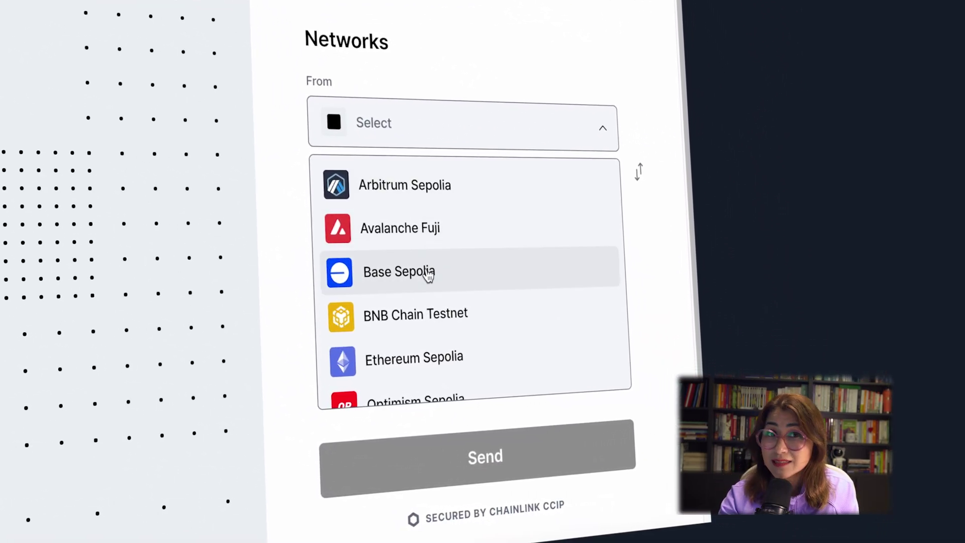
{"action": "left_click", "coordinate": [417, 349]}
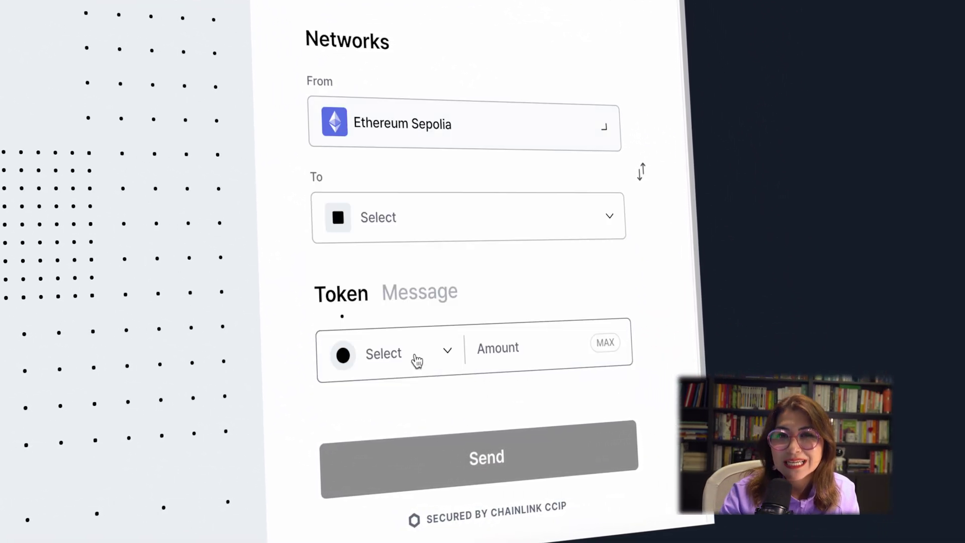
{"action": "left_click", "coordinate": [407, 219]}
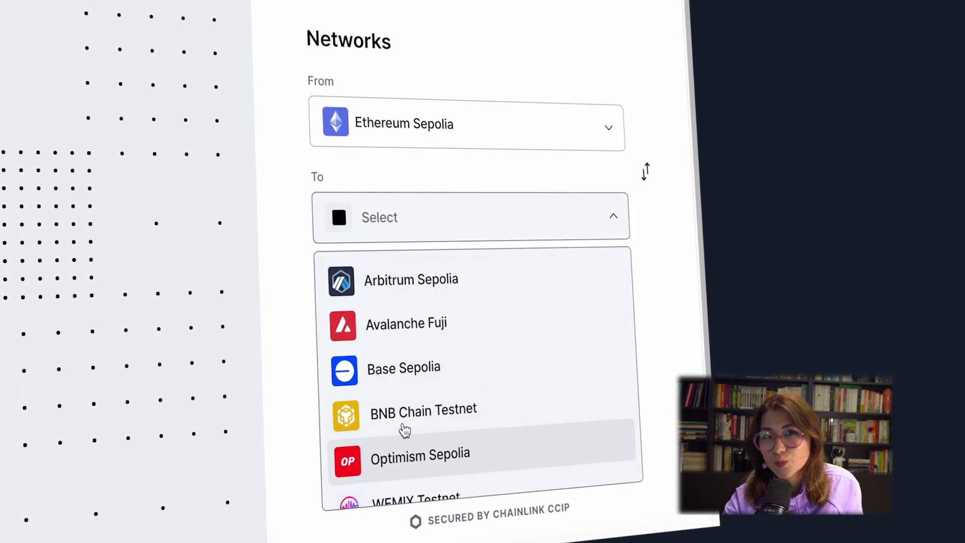
{"action": "left_click", "coordinate": [410, 370]}
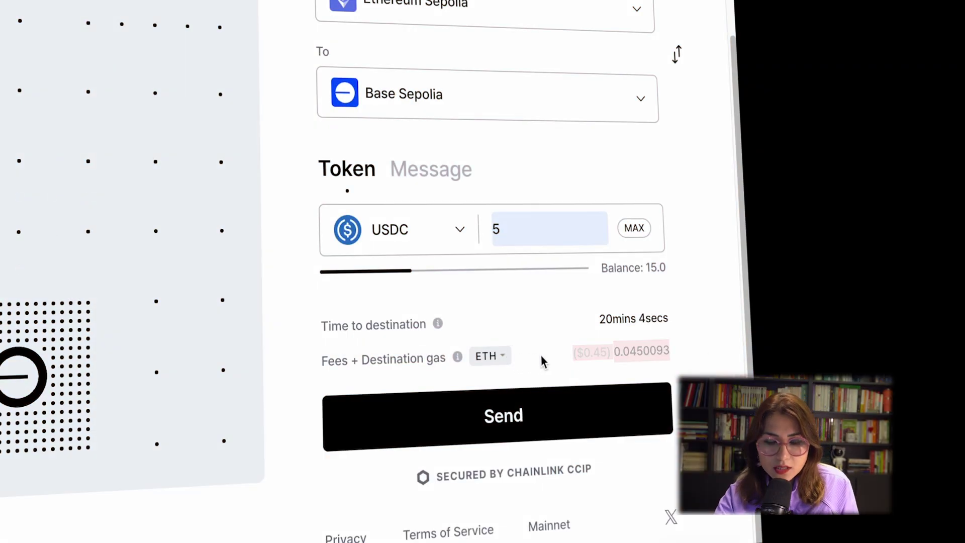
Step: Switch the transfer fee token from ETH to LINK and send the 5 USDC
{"action": "mouse_move", "coordinate": [458, 365]}
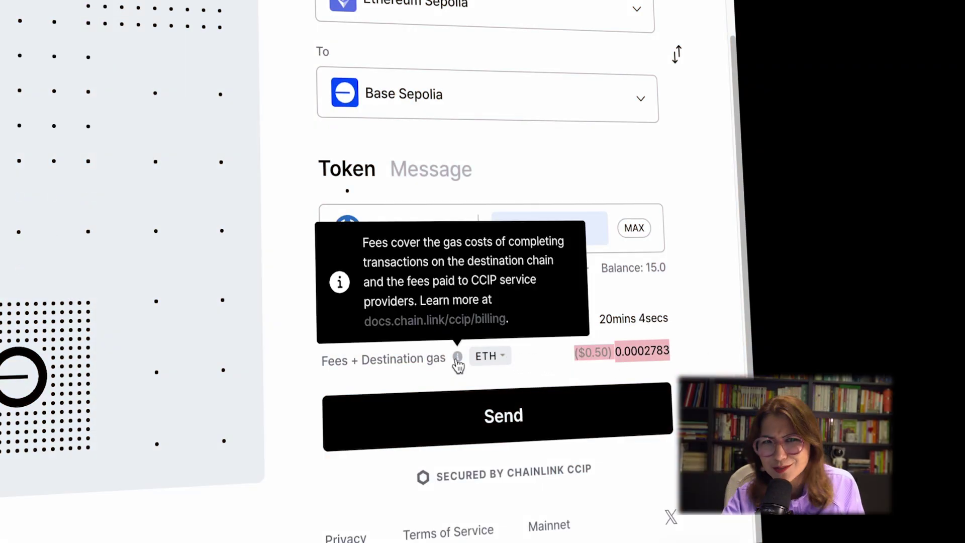
{"action": "left_click", "coordinate": [493, 362]}
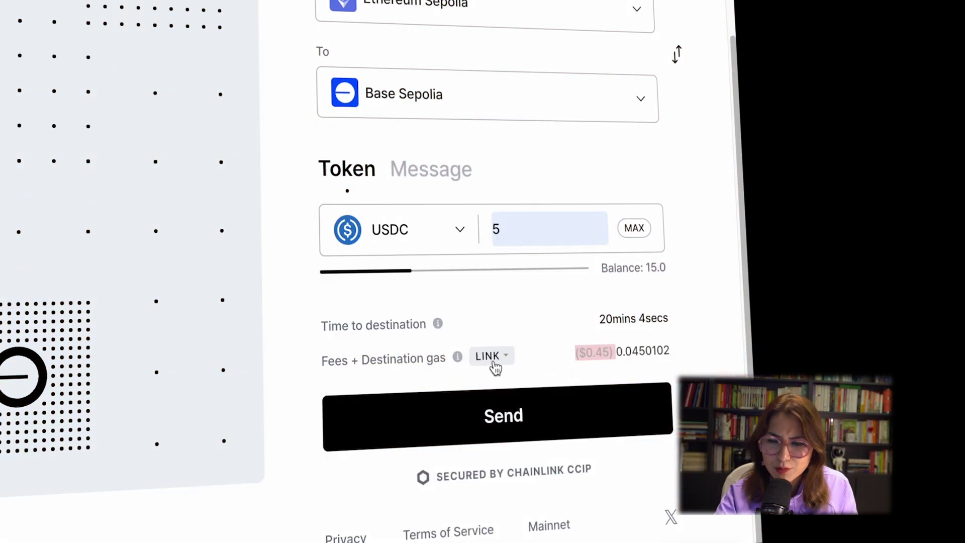
{"action": "left_click", "coordinate": [525, 425]}
Step: Approve the LINK spending cap and the 5 USDC spending cap in the wallet
{"action": "left_click", "coordinate": [669, 390]}
{"action": "left_click", "coordinate": [670, 308]}
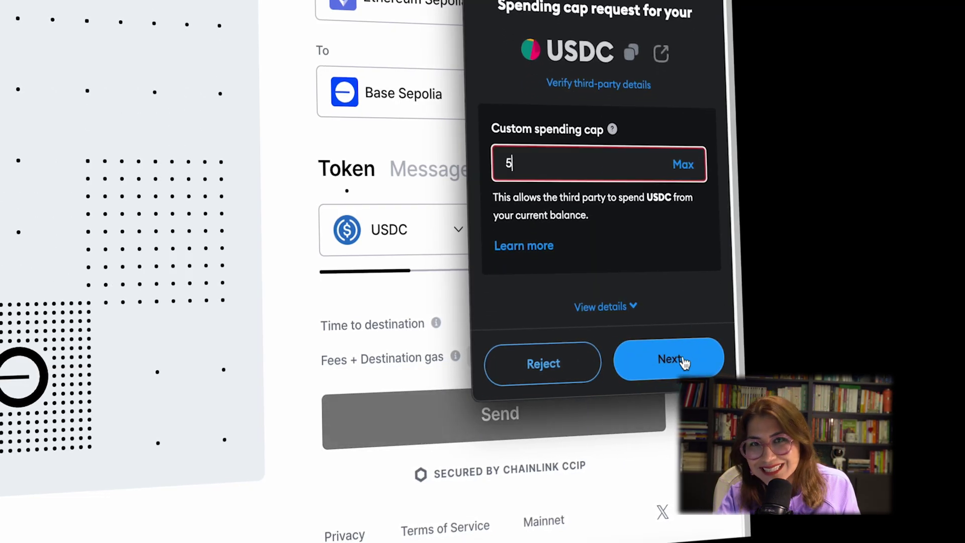
{"action": "left_click", "coordinate": [684, 363]}
{"action": "left_click", "coordinate": [685, 363]}
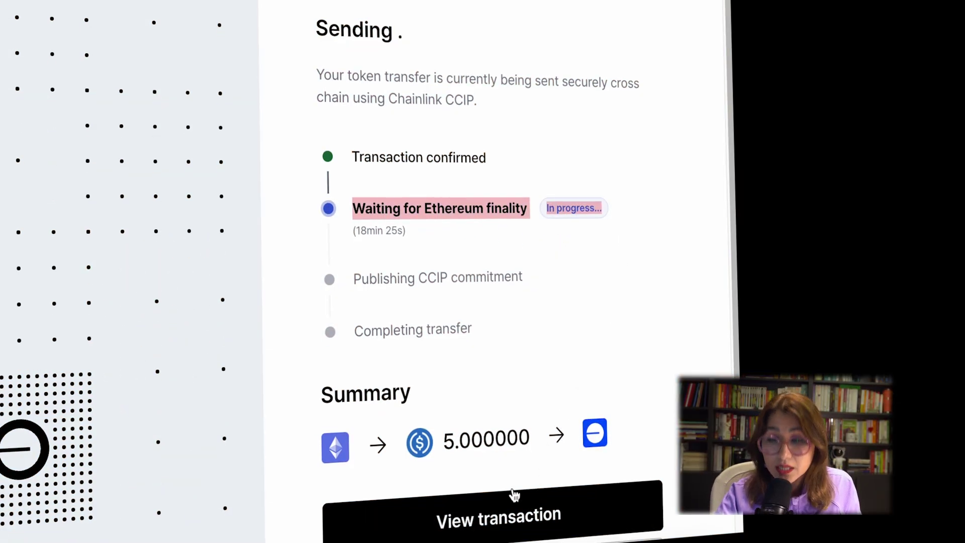
{"action": "scroll", "coordinate": [513, 493], "scroll_direction": "down", "scroll_amount": 3}
Step: Review the transfer in CCIP Explorer, noting the Destination Transaction Hash and 20 min 8 sec expected time
{"action": "left_click", "coordinate": [478, 414]}
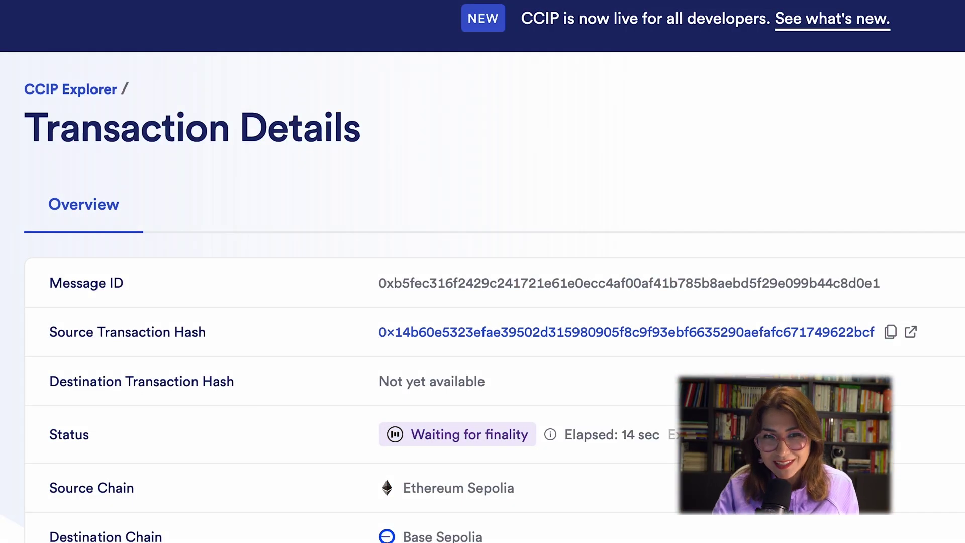
{"action": "scroll", "coordinate": [102, 300], "scroll_direction": "down", "scroll_amount": 2}
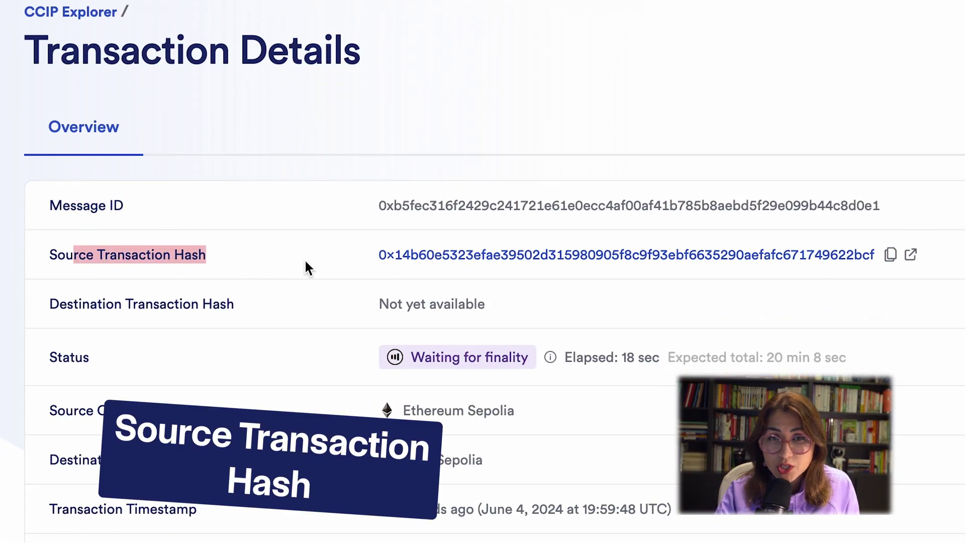
{"action": "scroll", "coordinate": [553, 282], "scroll_direction": "down", "scroll_amount": 1}
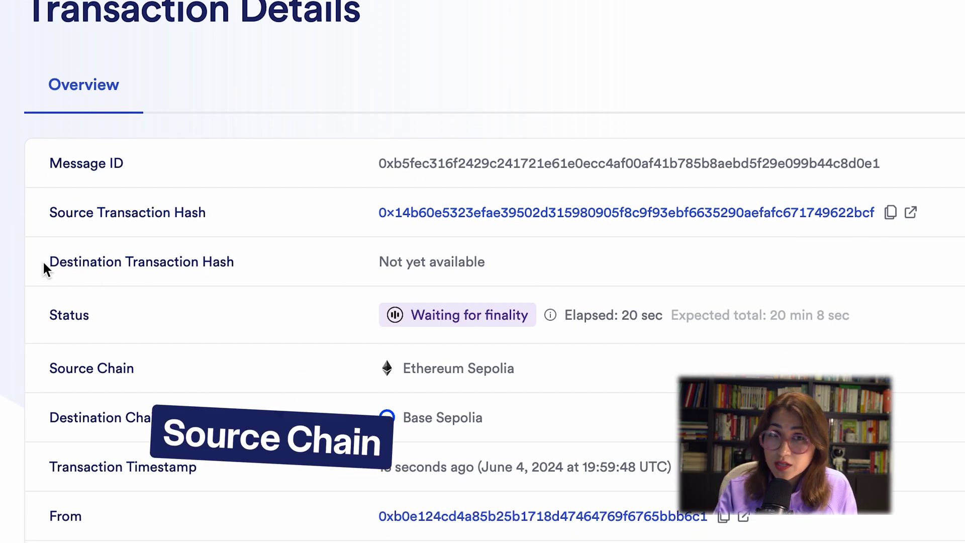
{"action": "left_click_drag", "start_coordinate": [47, 270], "coordinate": [392, 262]}
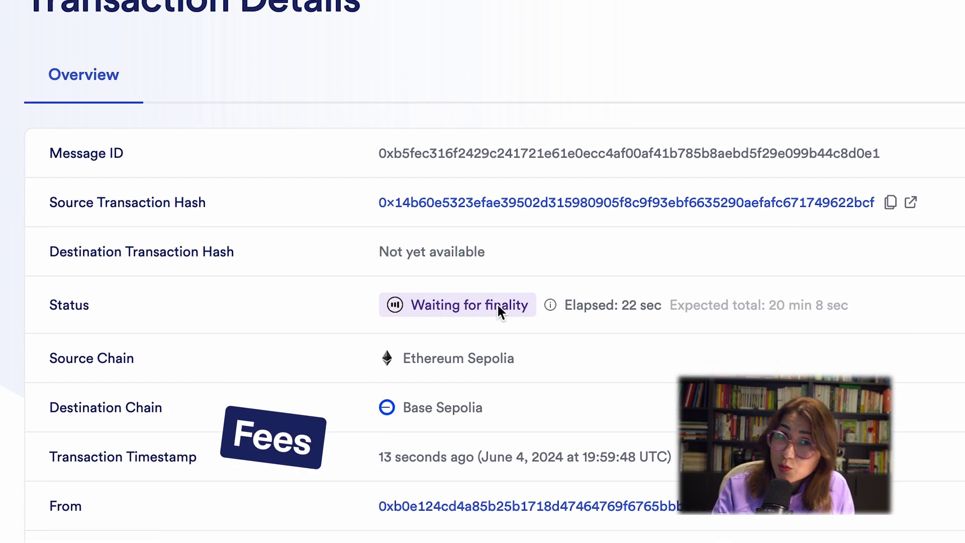
{"action": "scroll", "coordinate": [553, 291], "scroll_direction": "down", "scroll_amount": 1}
{"action": "left_click_drag", "start_coordinate": [673, 277], "coordinate": [888, 283]}
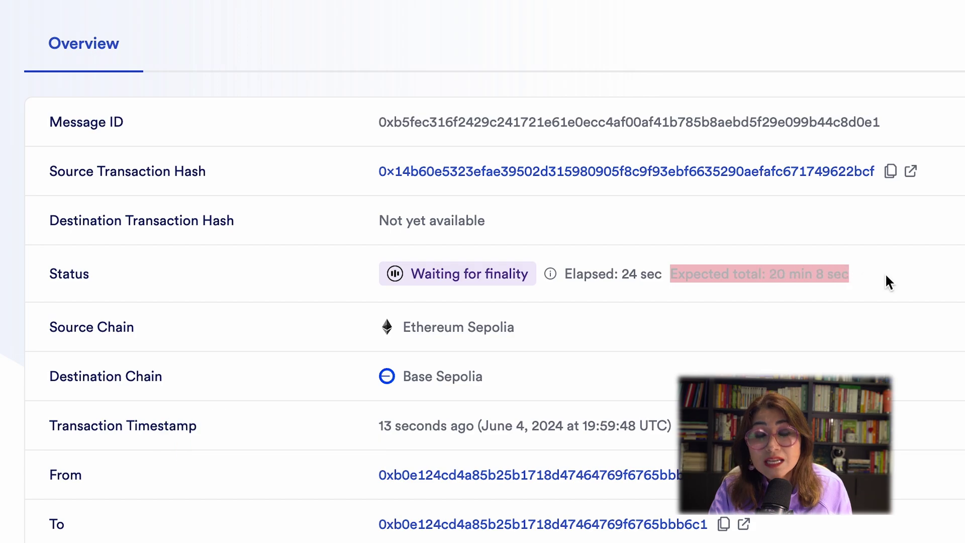
{"action": "scroll", "coordinate": [474, 327], "scroll_direction": "down", "scroll_amount": 1}
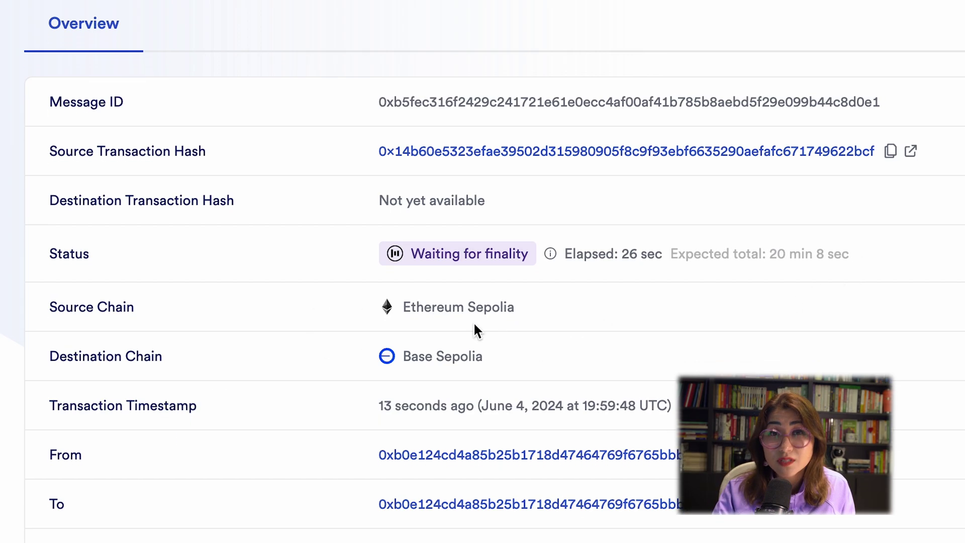
{"action": "left_click", "coordinate": [406, 396]}
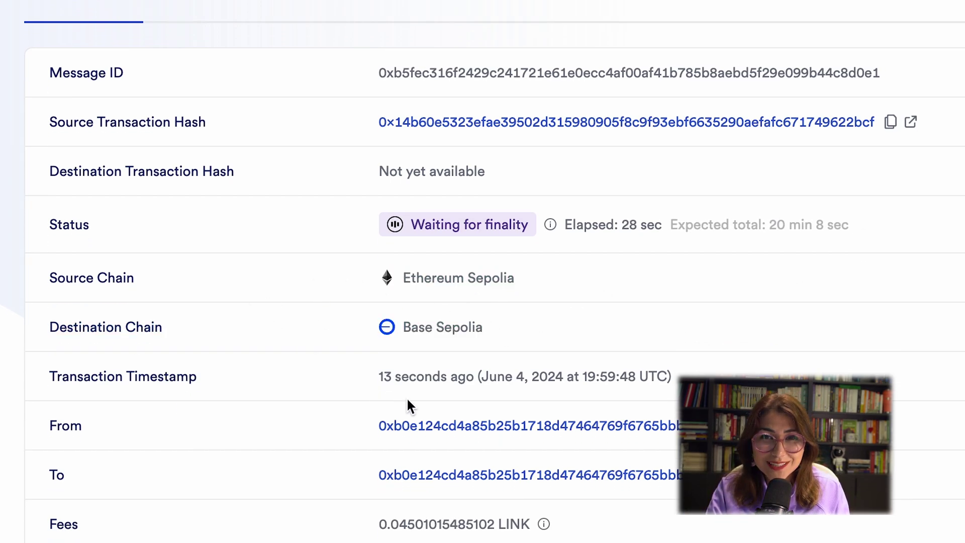